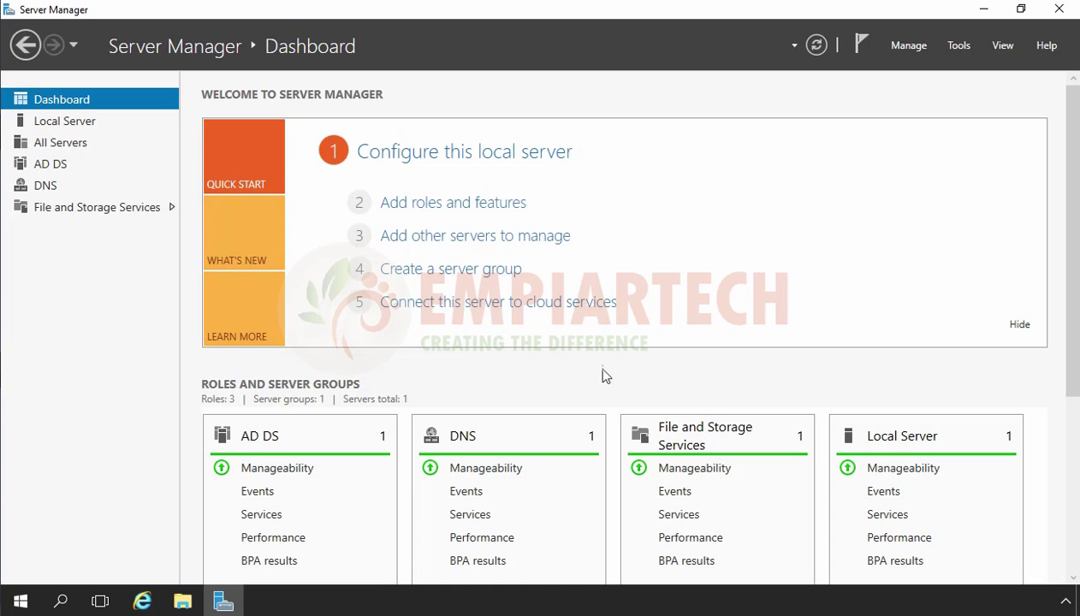
# Open the storage pools under File and Storage Services and review the physical disks in POOL1
pyautogui.click(48, 216)
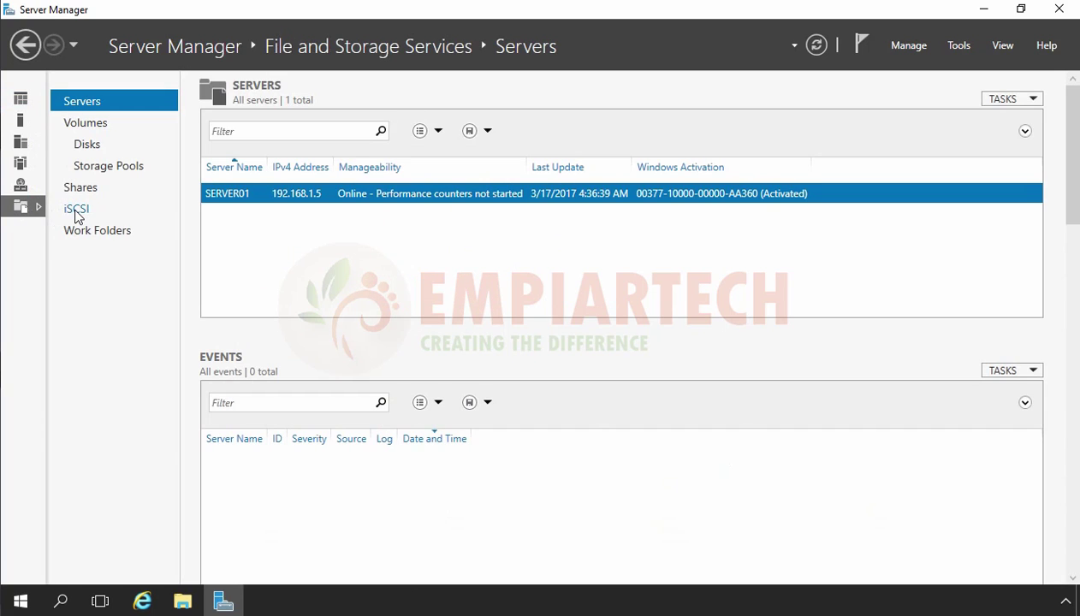
pyautogui.click(96, 169)
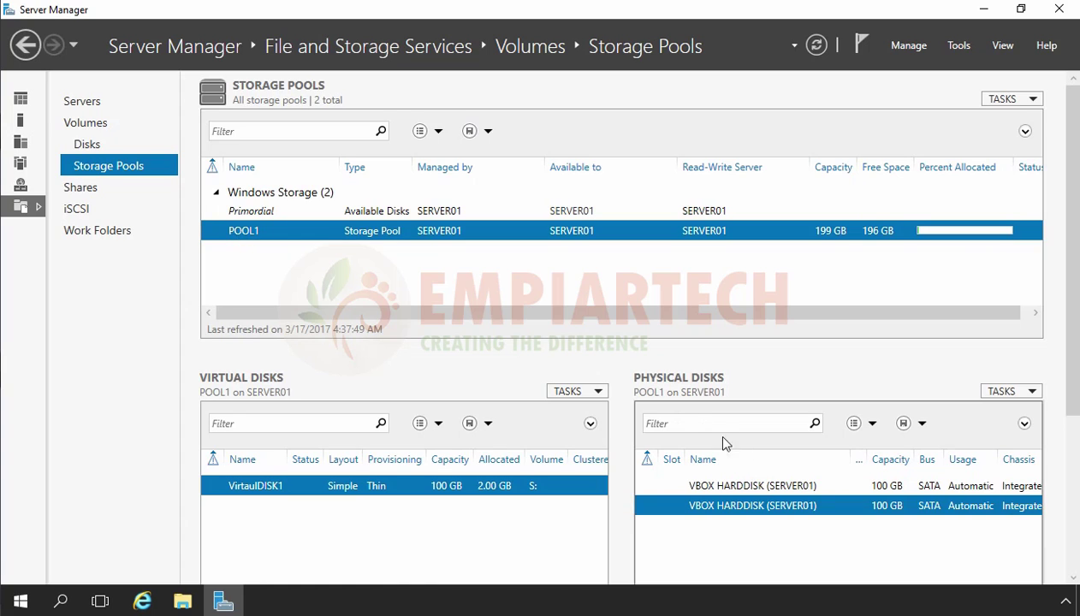
pyautogui.click(719, 486)
pyautogui.click(723, 510)
pyautogui.click(721, 488)
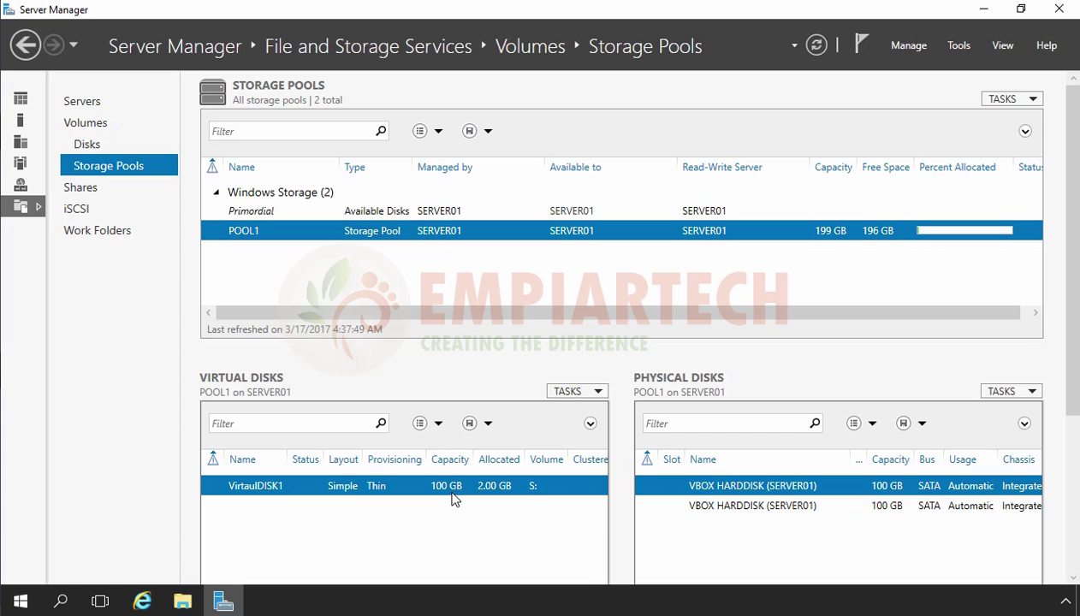
# Start a new virtual disk in storage pool POOL1 and name it VirtualDISK2
pyautogui.rightClick(263, 234)
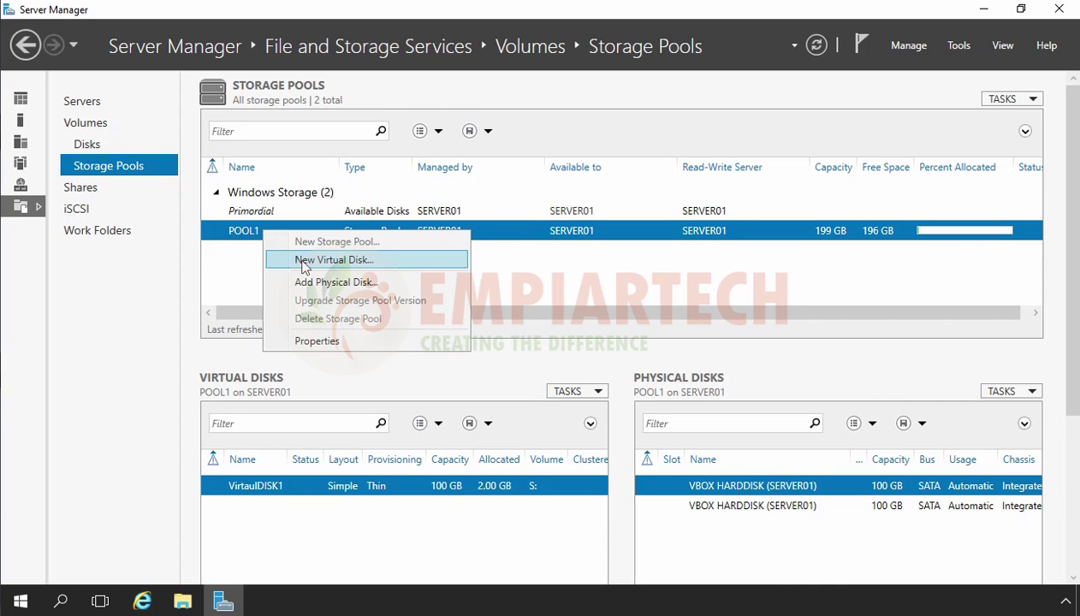
pyautogui.click(334, 260)
pyautogui.click(180, 190)
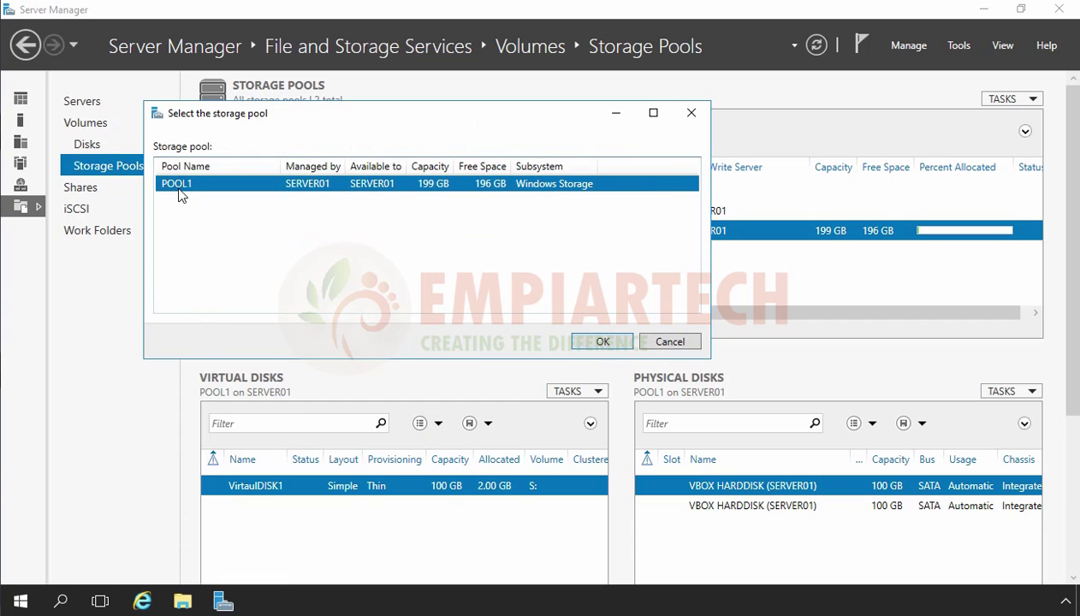
pyautogui.click(588, 340)
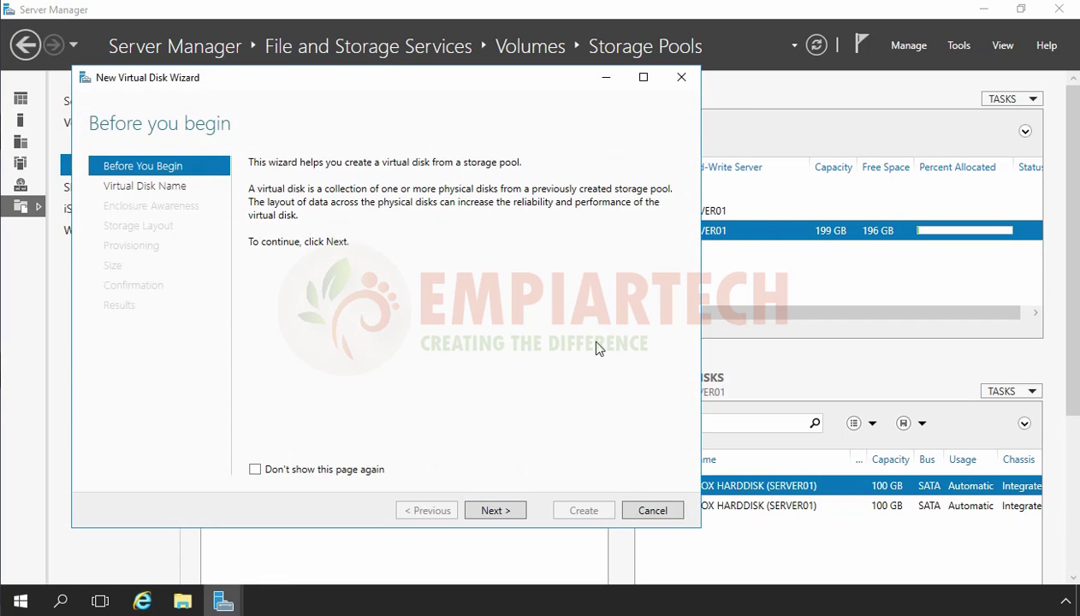
pyautogui.click(497, 511)
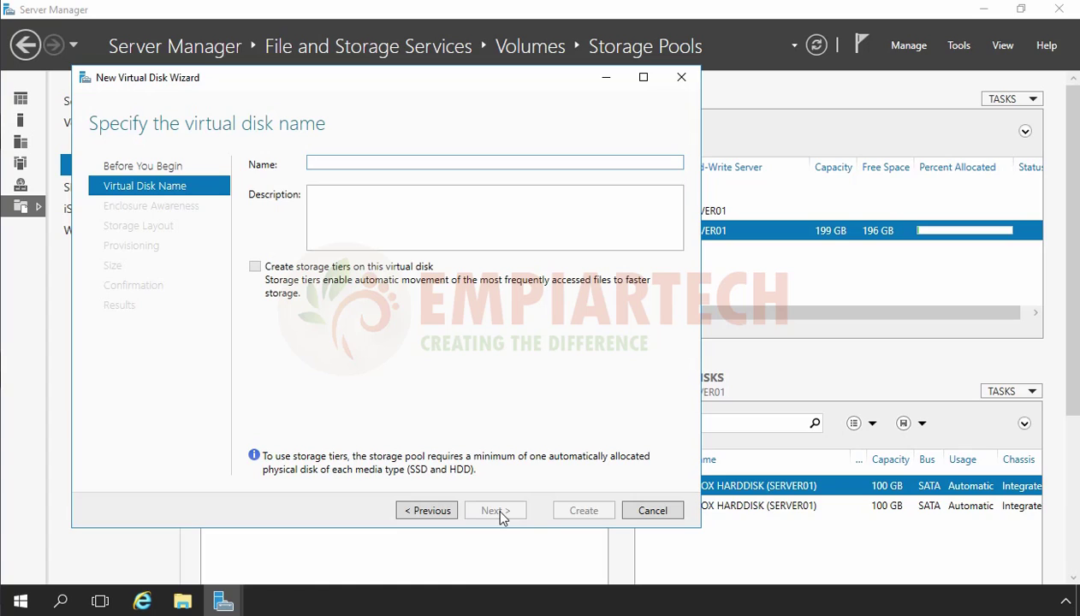
pyautogui.write('Vir')
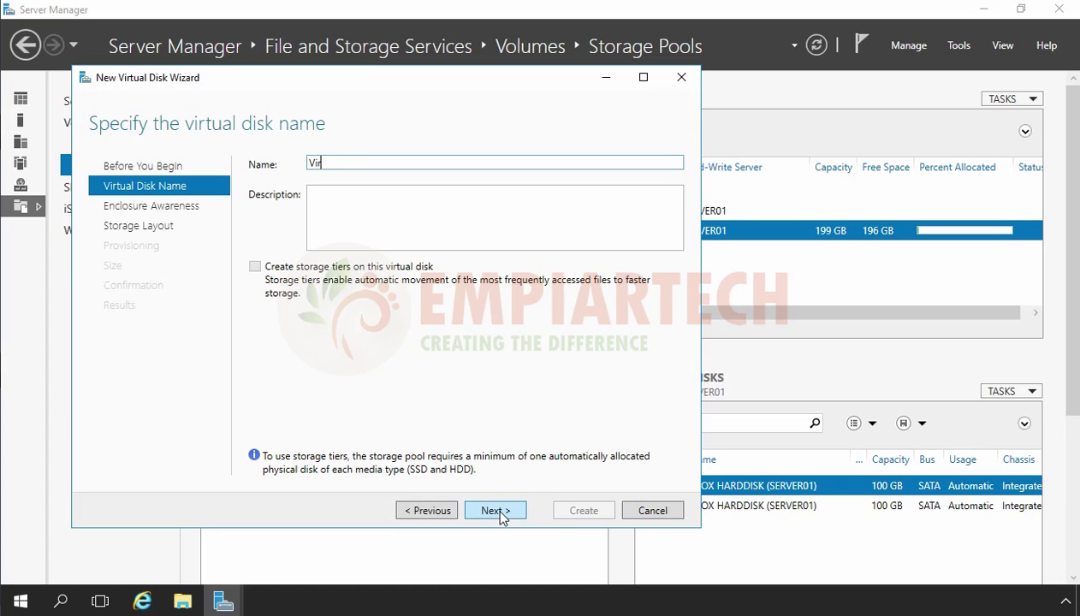
pyautogui.write('tualDISK2')
pyautogui.click(496, 511)
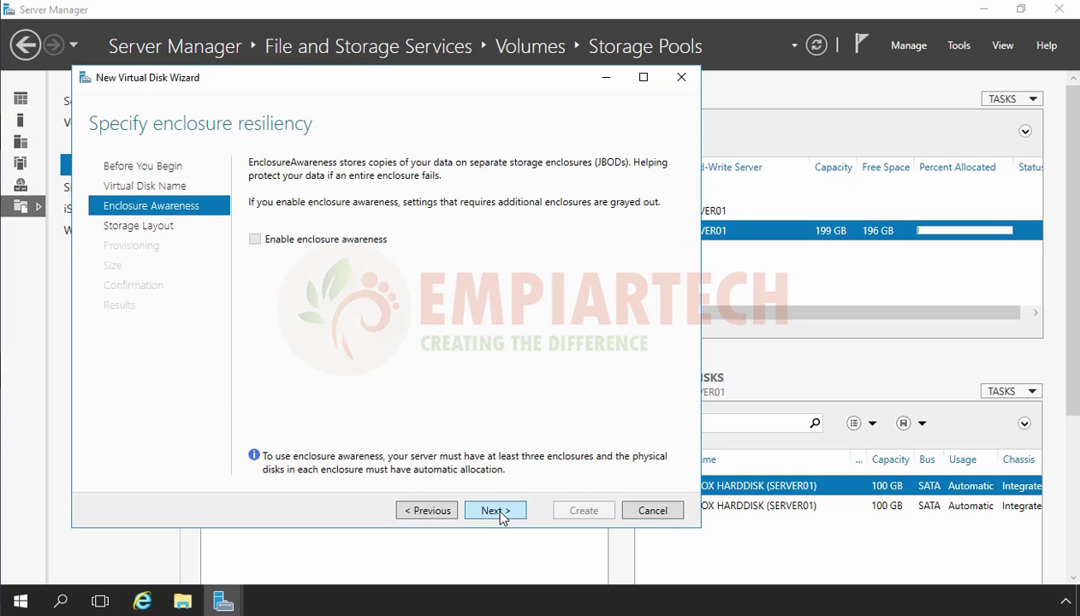
# Leave enclosure awareness off and give the virtual disk a Mirror storage layout with Thin provisioning
pyautogui.click(497, 511)
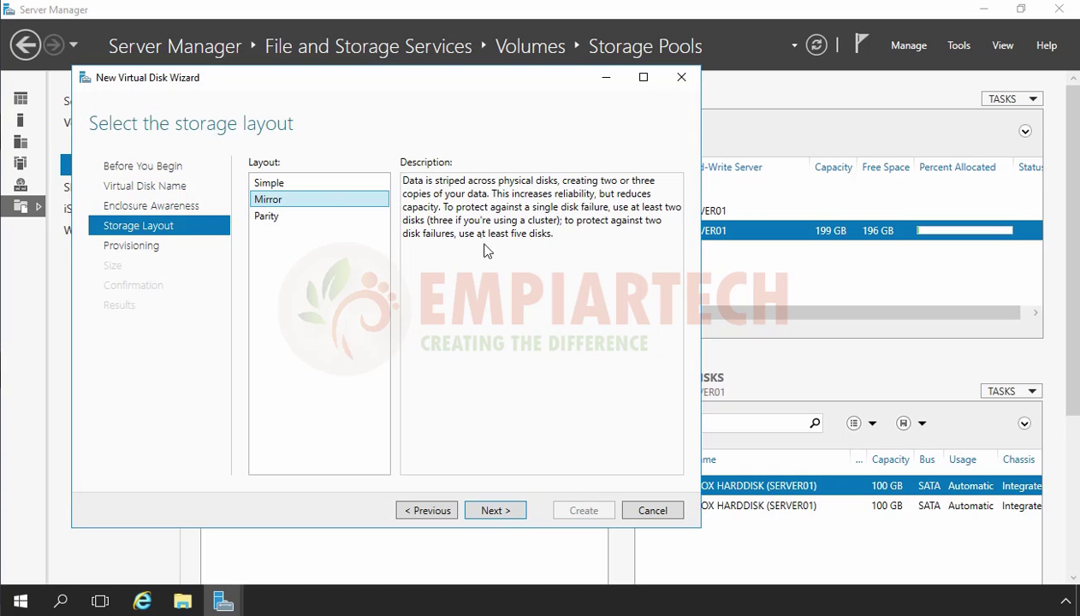
pyautogui.click(496, 511)
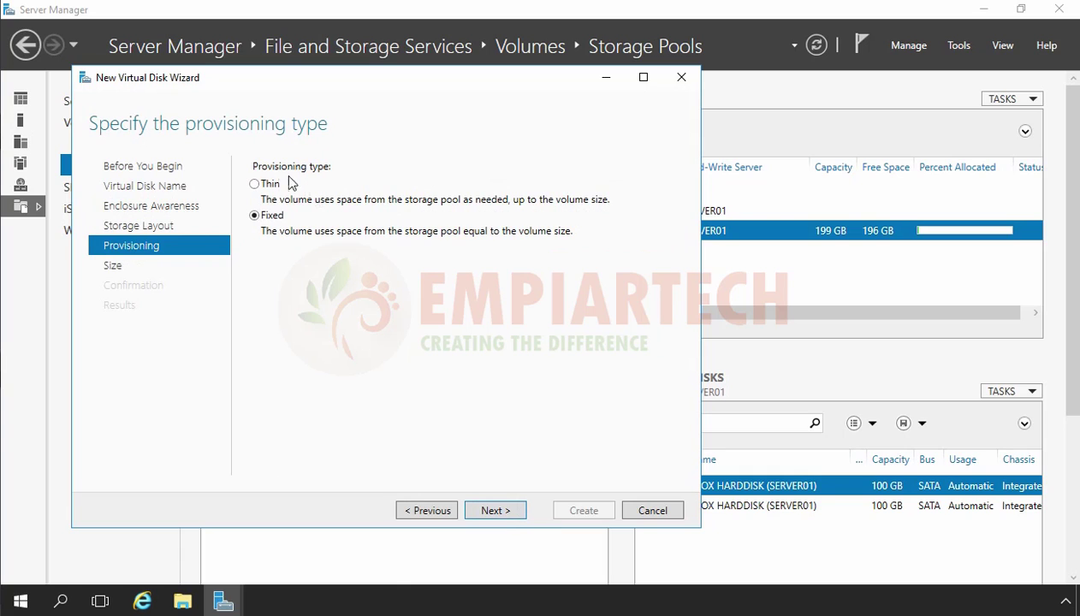
pyautogui.click(254, 184)
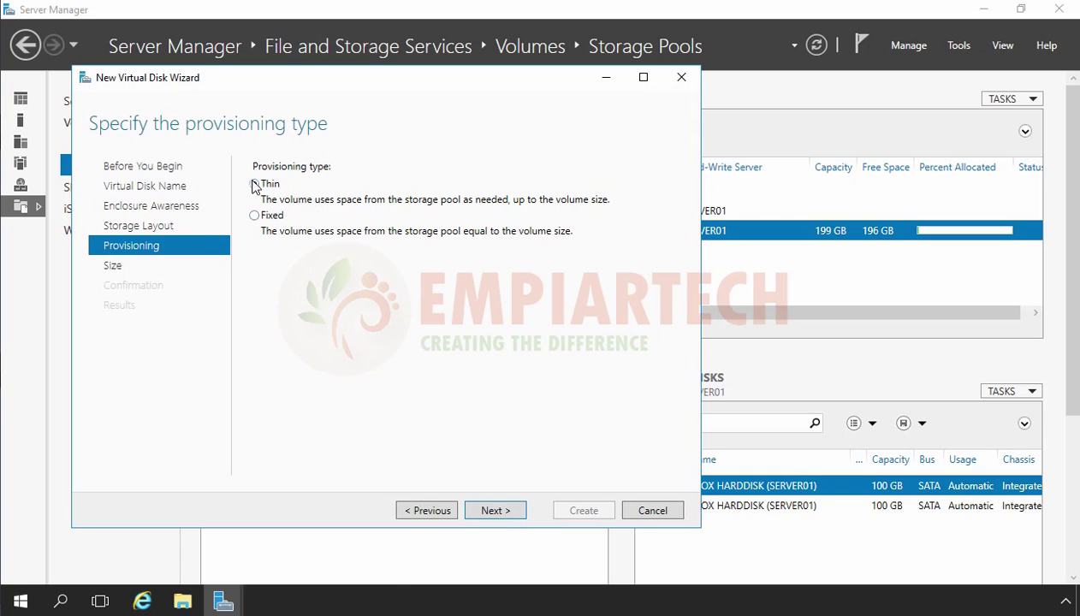
pyautogui.click(489, 510)
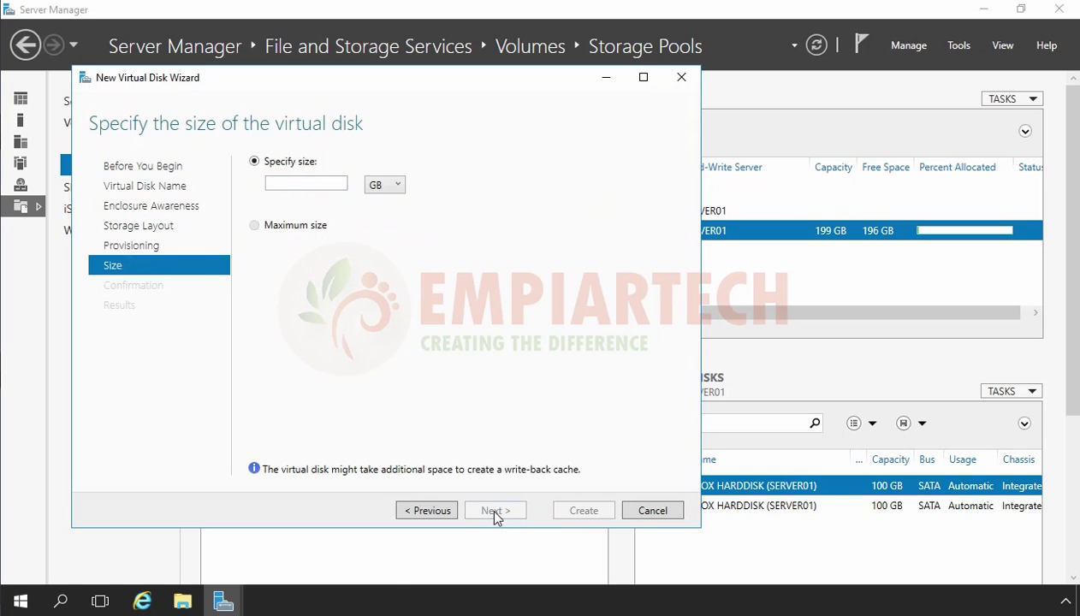
# Set the virtual disk size to 40 GB, create the disk and close the wizard
pyautogui.click(288, 185)
pyautogui.write('4')
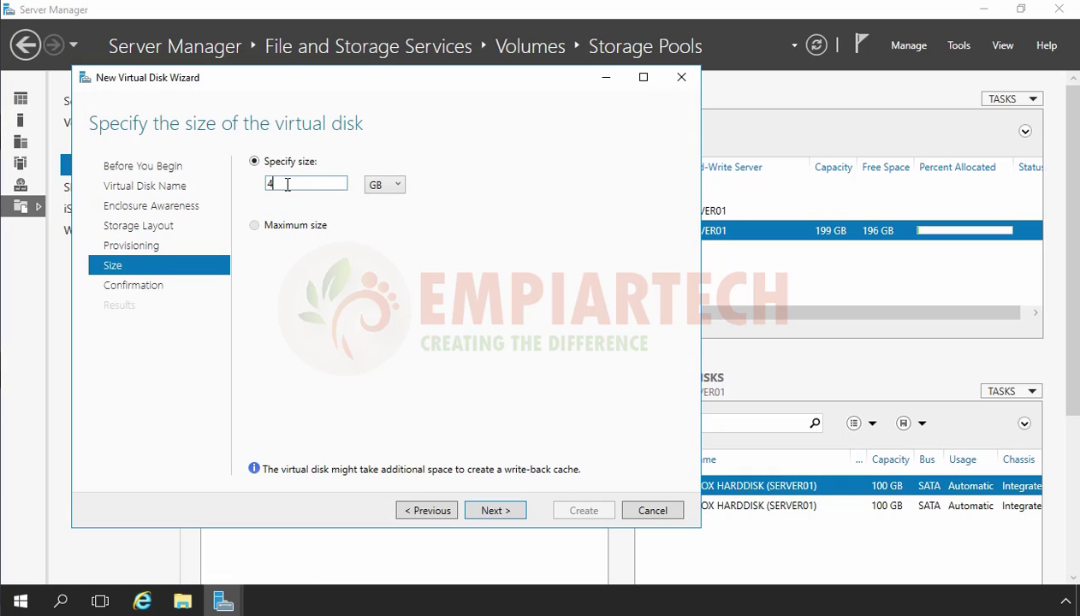
pyautogui.write('0')
pyautogui.click(489, 510)
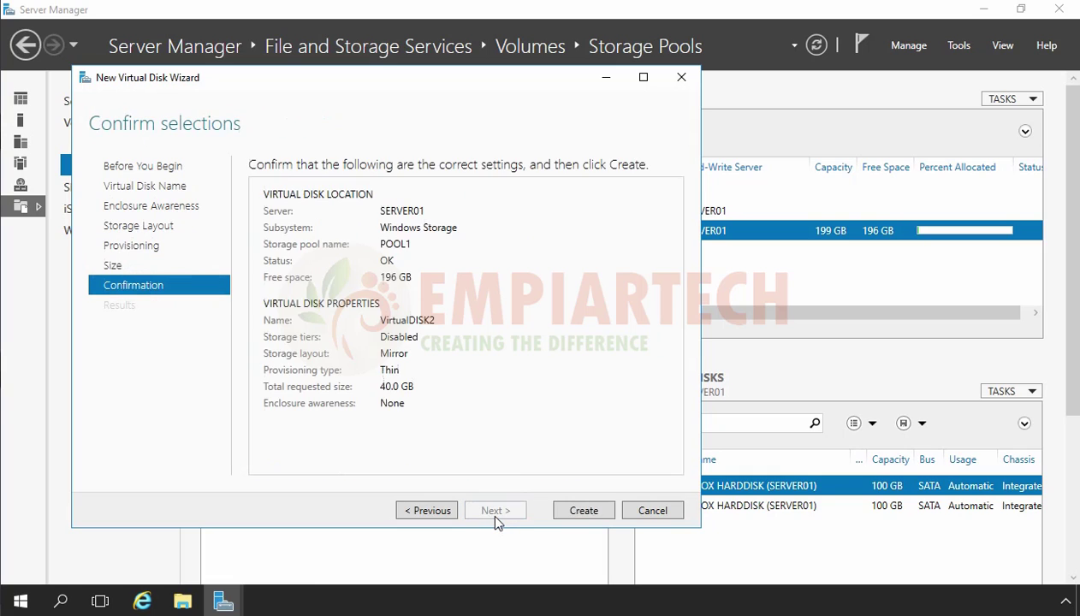
pyautogui.click(593, 513)
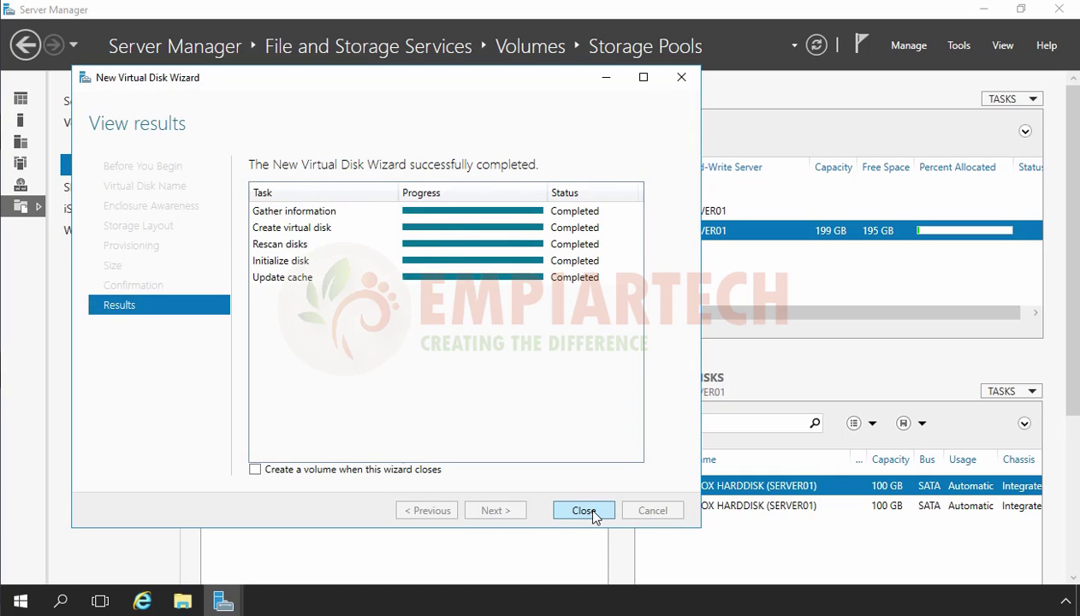
pyautogui.click(584, 510)
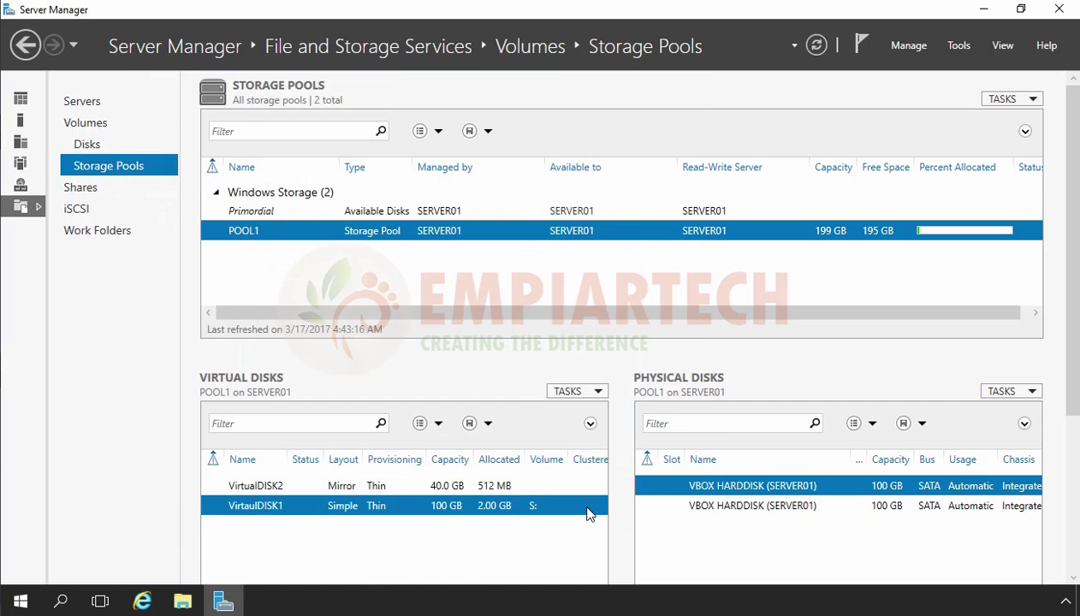
# Start a new volume on VirtualDISK2, choosing Disk 5 on SERVER01 as its location
pyautogui.click(236, 487)
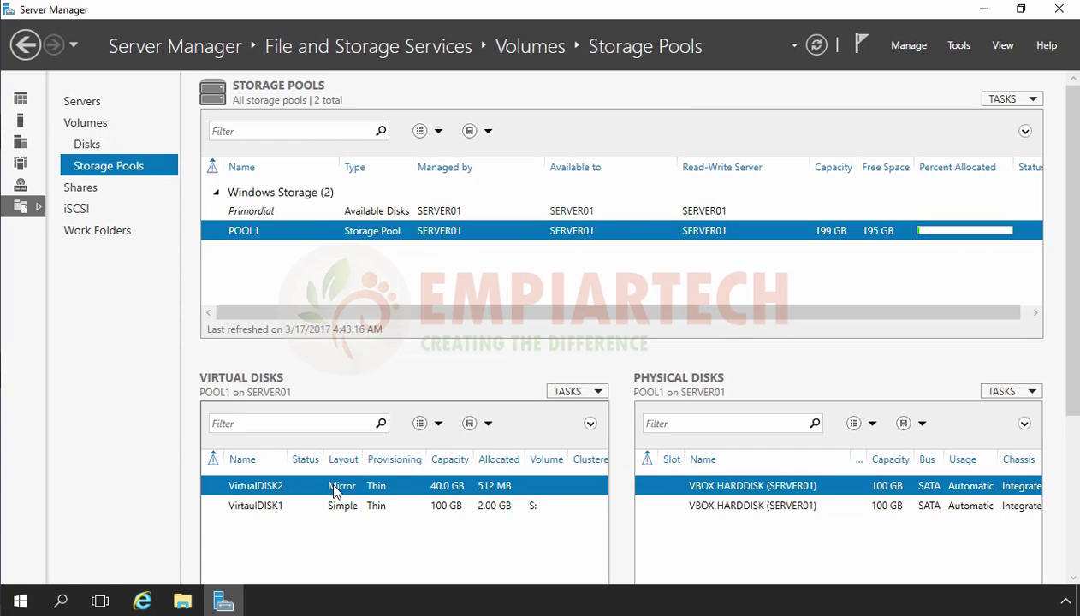
pyautogui.rightClick(421, 494)
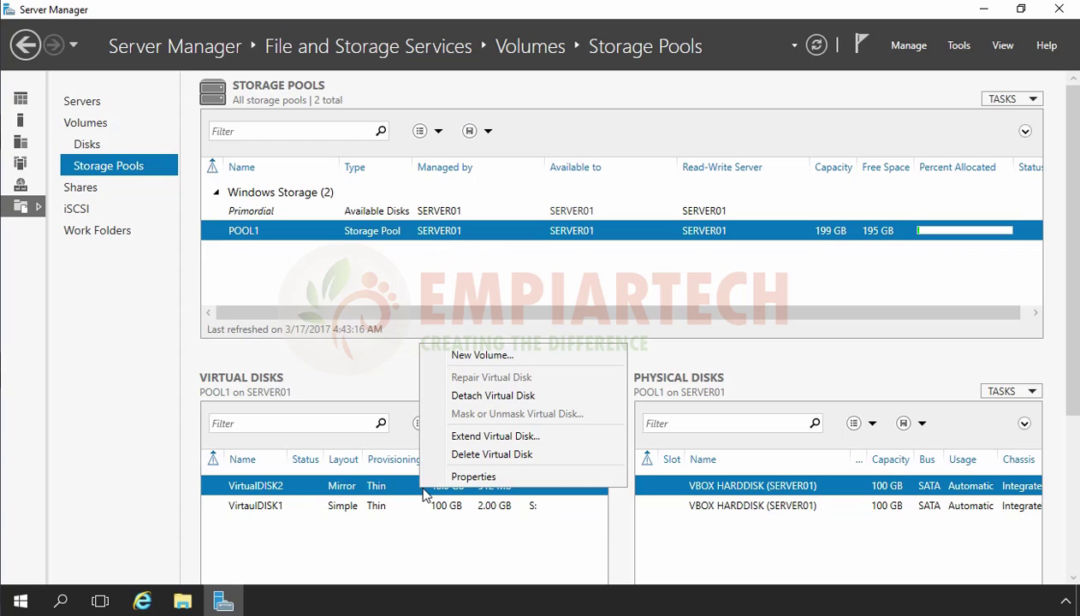
pyautogui.click(517, 357)
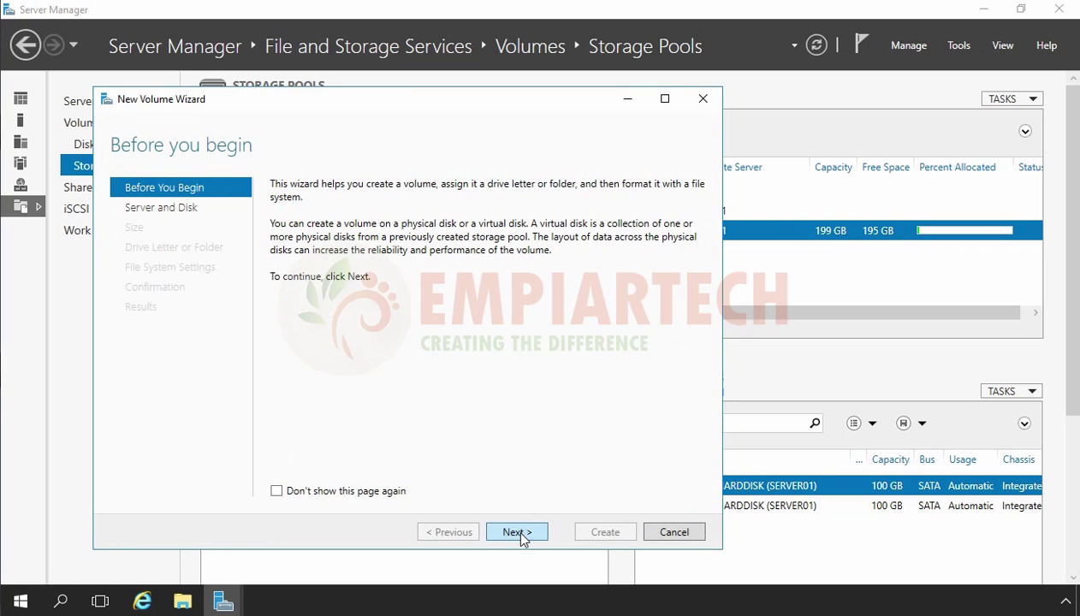
pyautogui.click(517, 532)
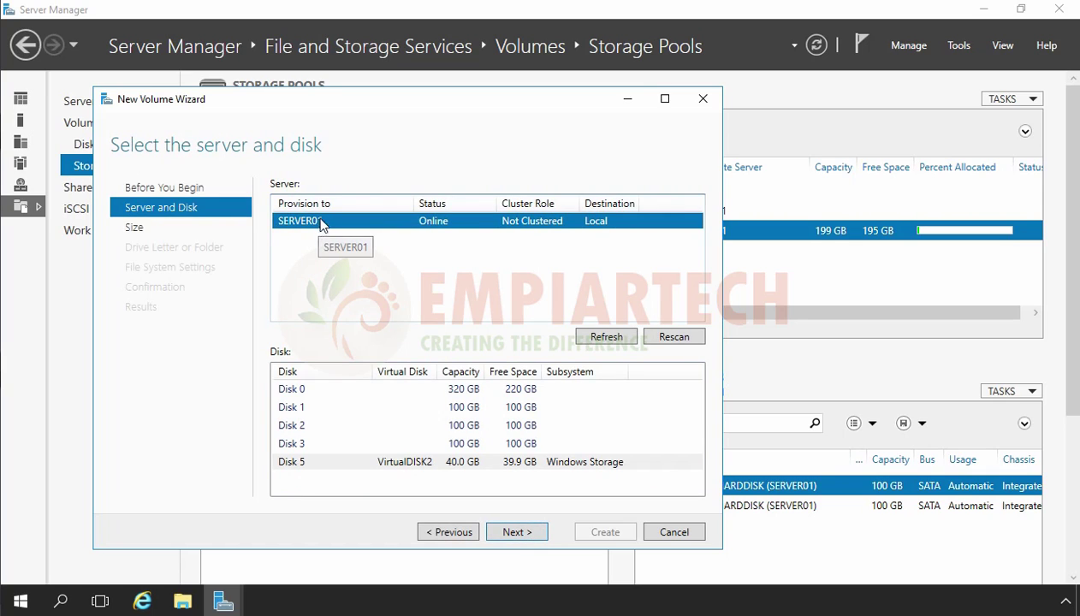
pyautogui.click(289, 467)
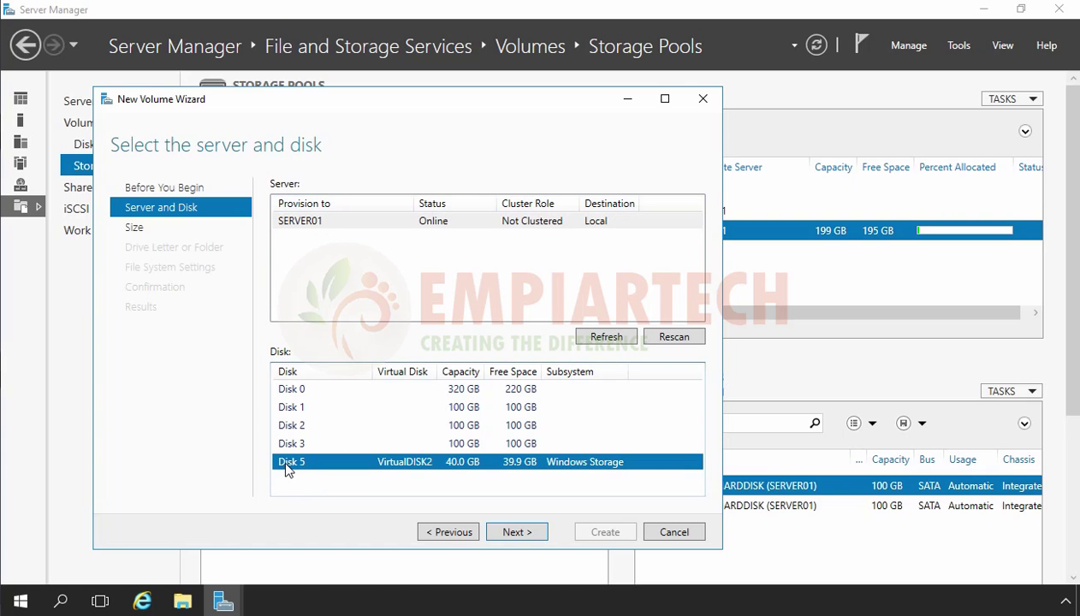
pyautogui.click(523, 532)
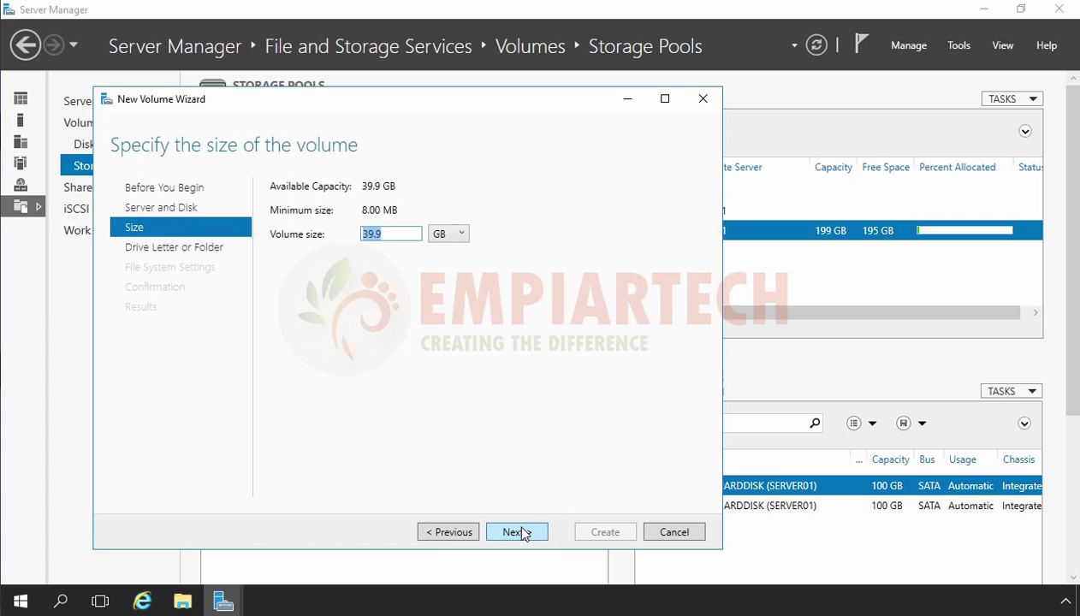
# Accept the 39.9 GB volume size and assign drive letter M to the volume
pyautogui.click(523, 532)
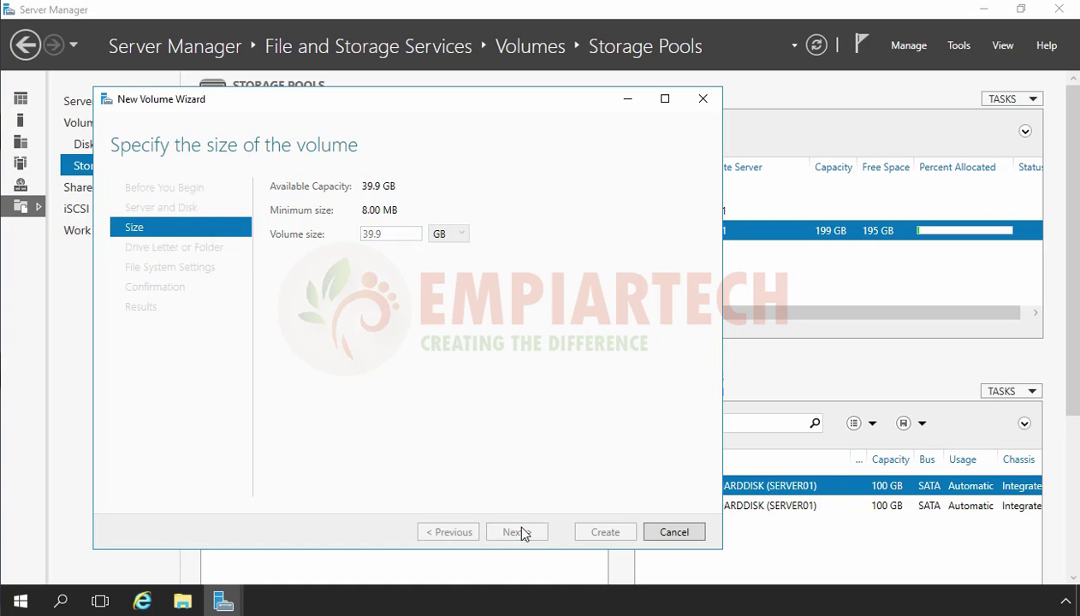
pyautogui.click(373, 250)
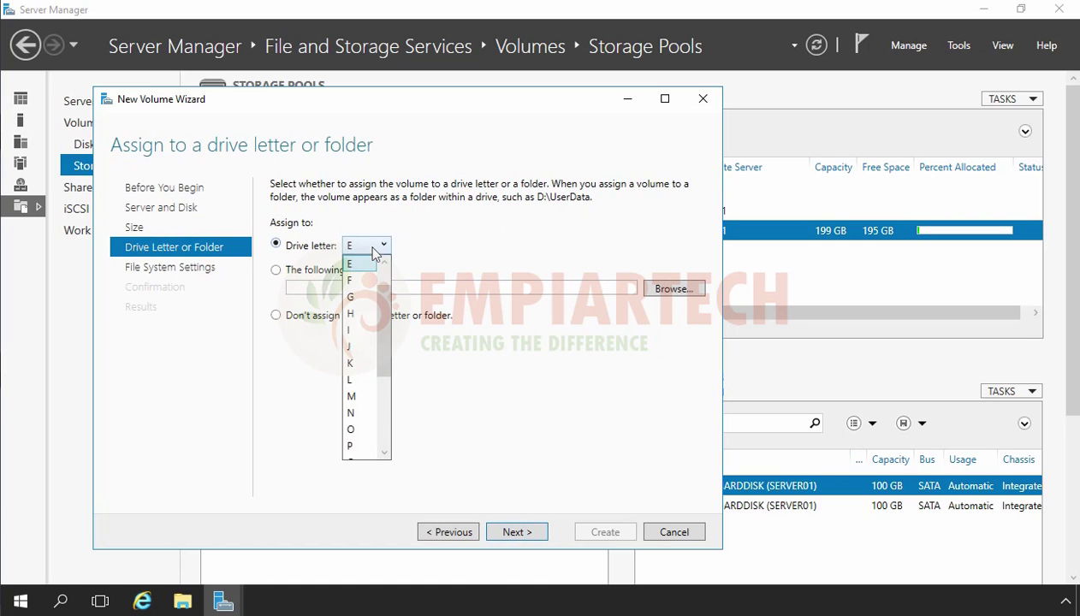
pyautogui.click(365, 397)
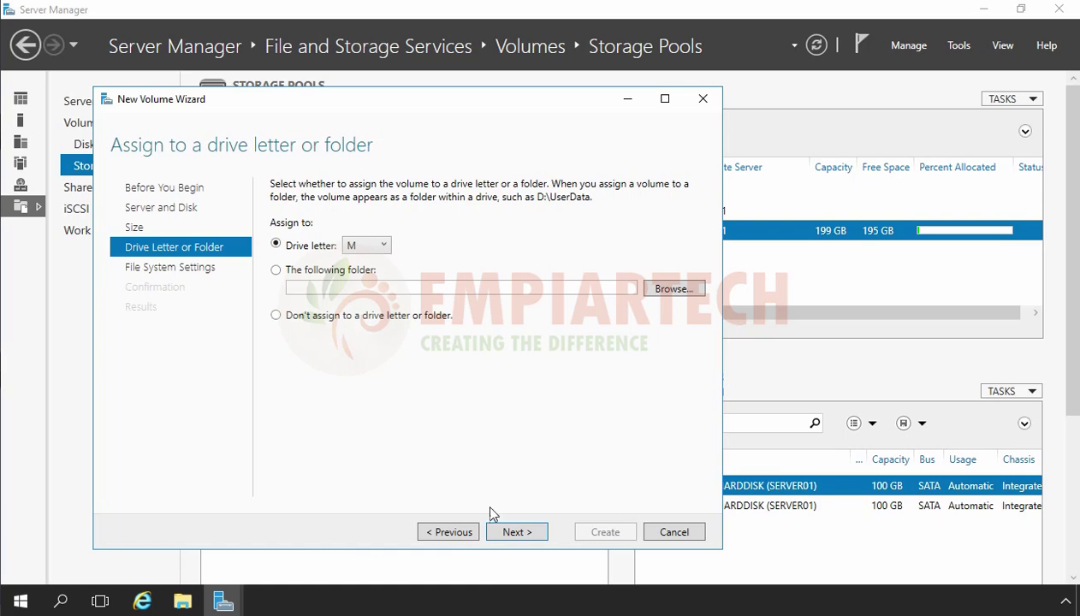
pyautogui.click(514, 532)
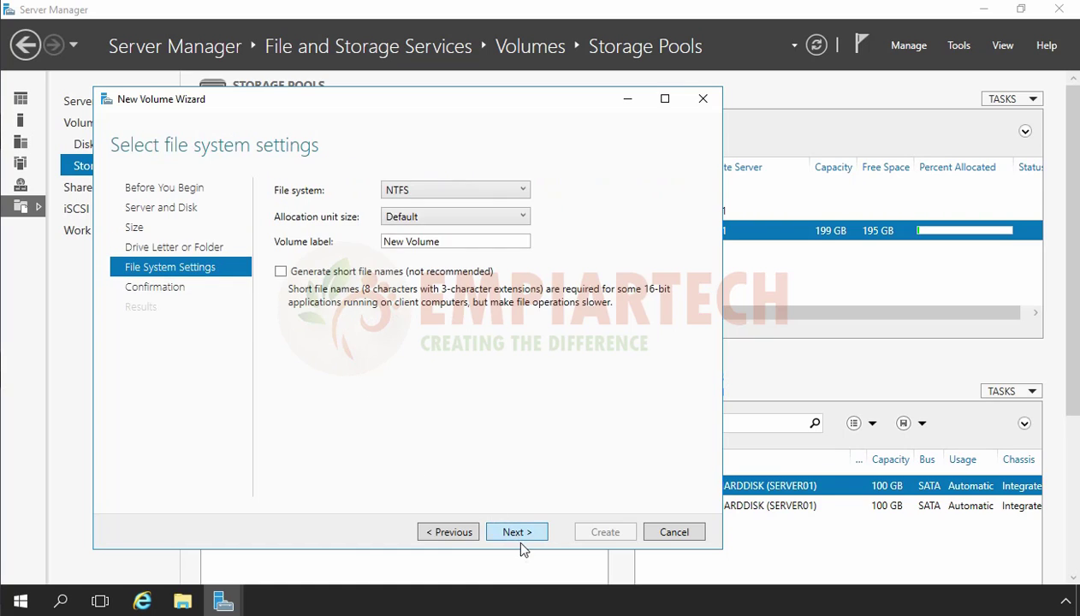
# Set the volume's file system to ReFS, create the volume and close the wizard
pyautogui.click(435, 196)
pyautogui.click(424, 224)
pyautogui.click(516, 534)
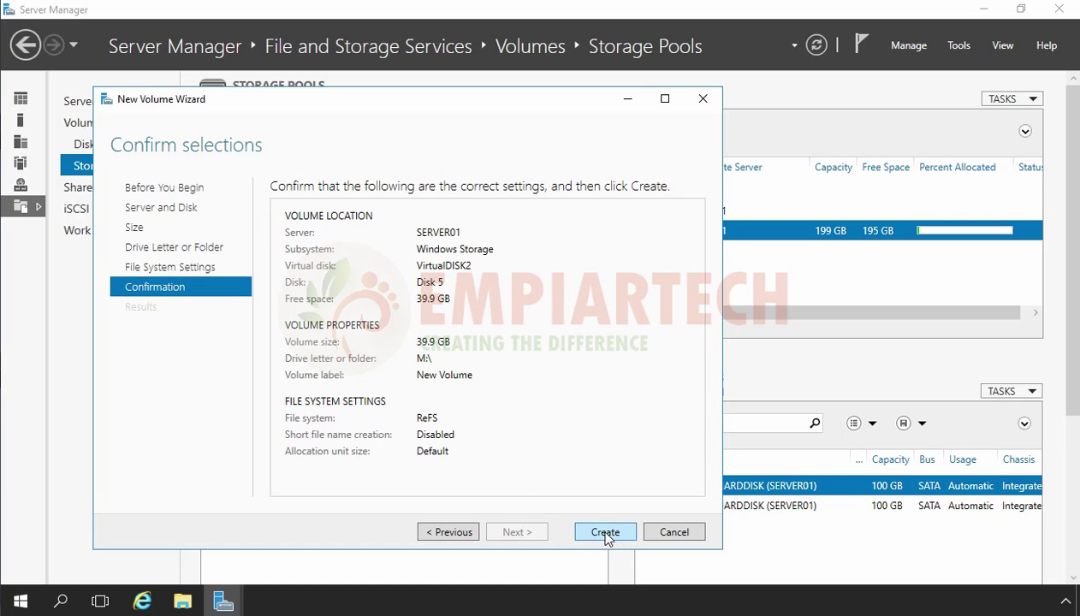
pyautogui.click(605, 533)
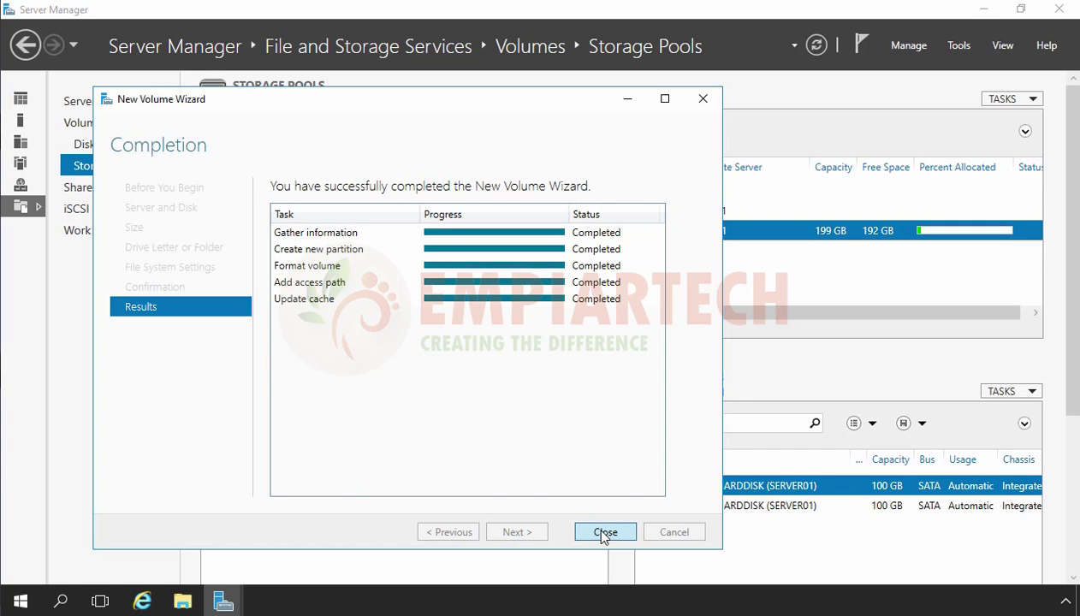
pyautogui.click(604, 533)
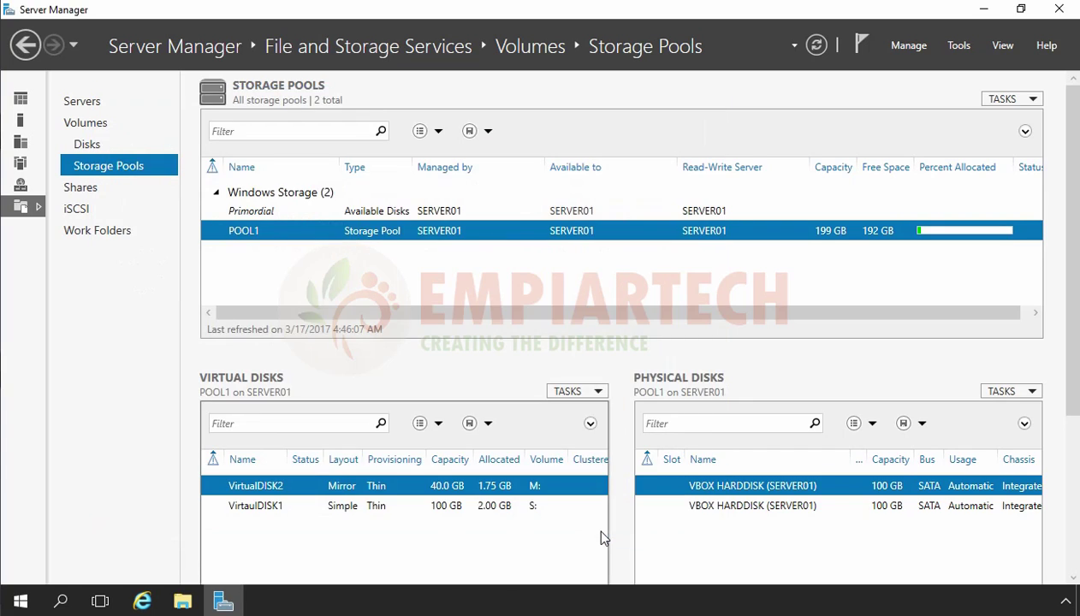
# Check VirtualDISK2 and its volume in the server's disk list, then locate drive M: in File Explorer
pyautogui.click(86, 145)
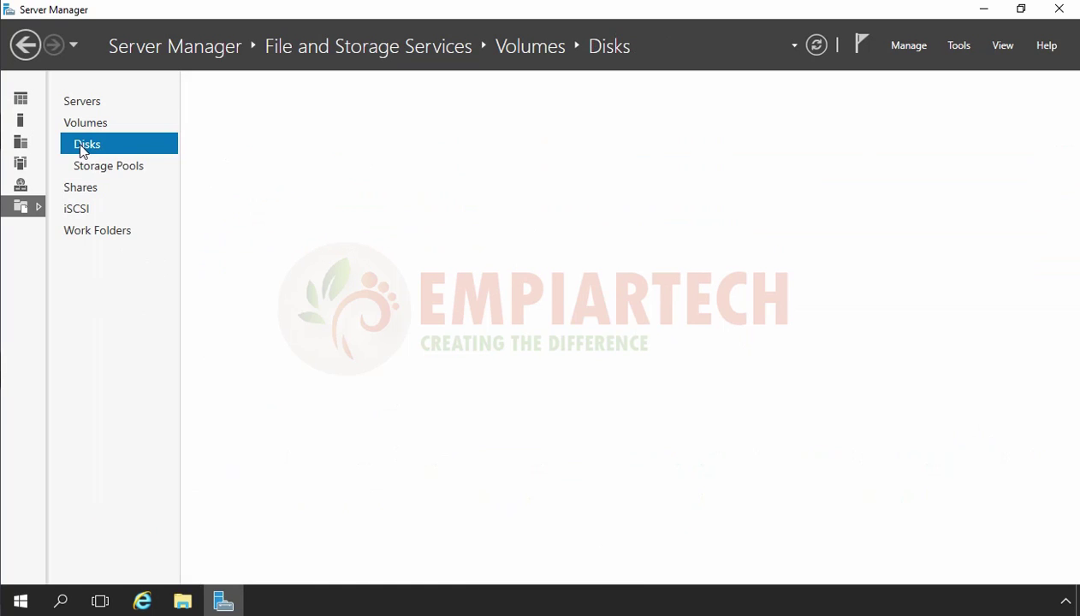
pyautogui.click(231, 310)
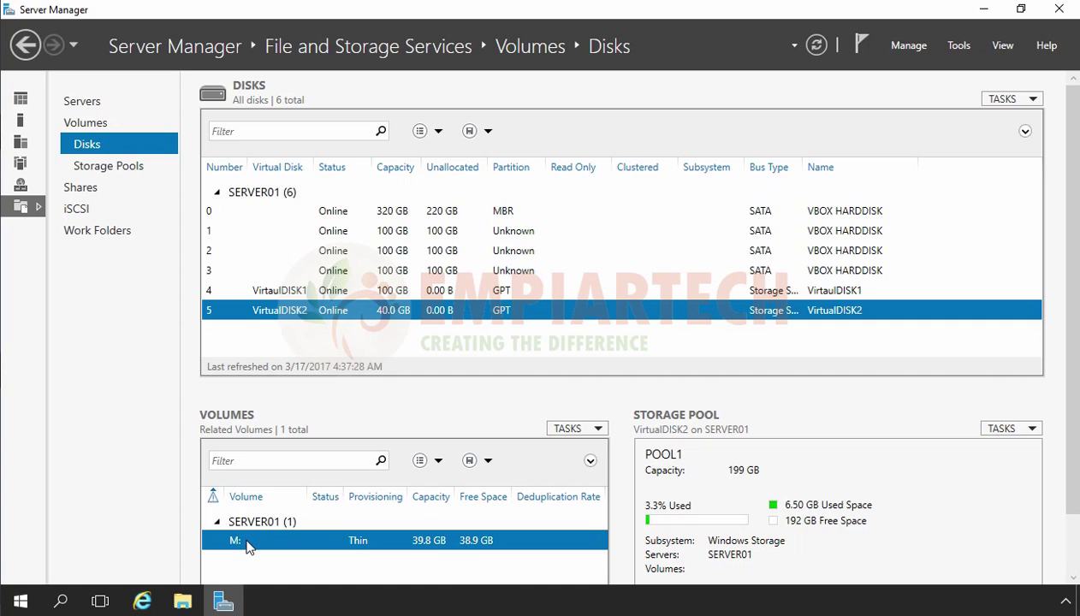
pyautogui.click(182, 602)
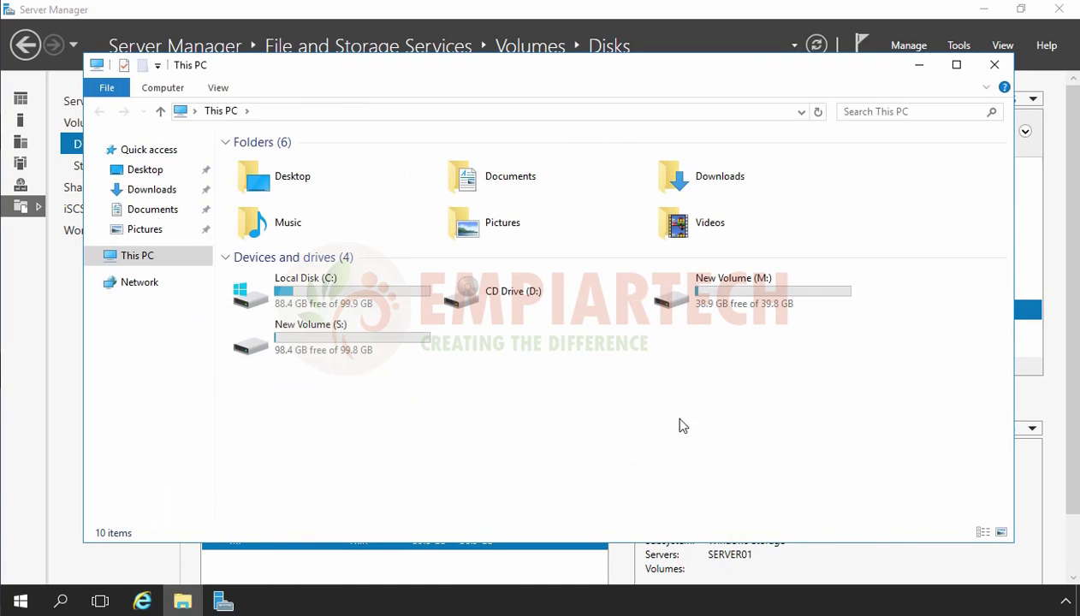
pyautogui.click(738, 308)
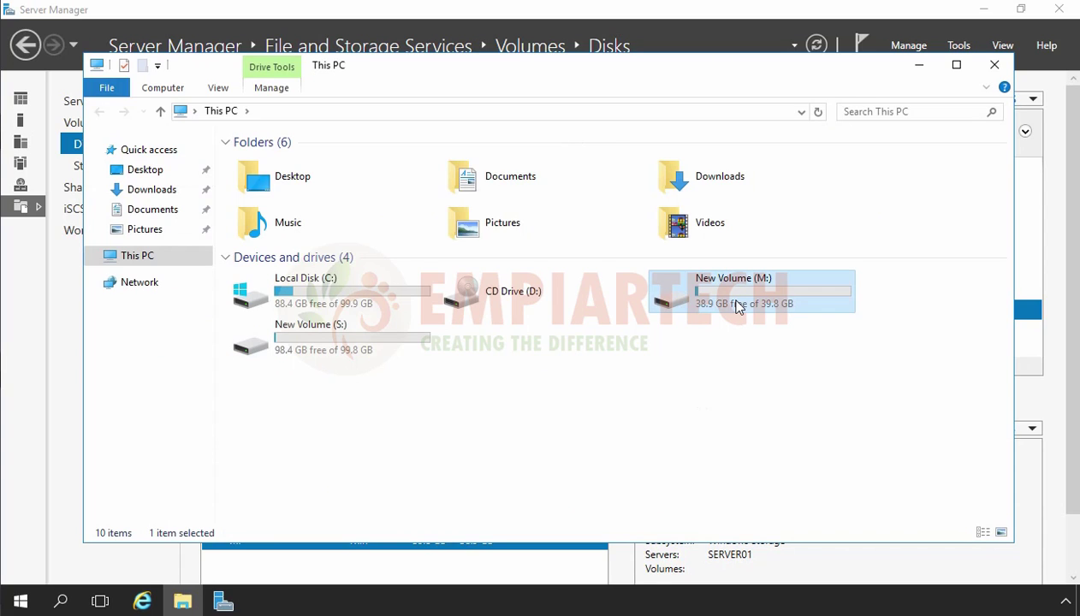